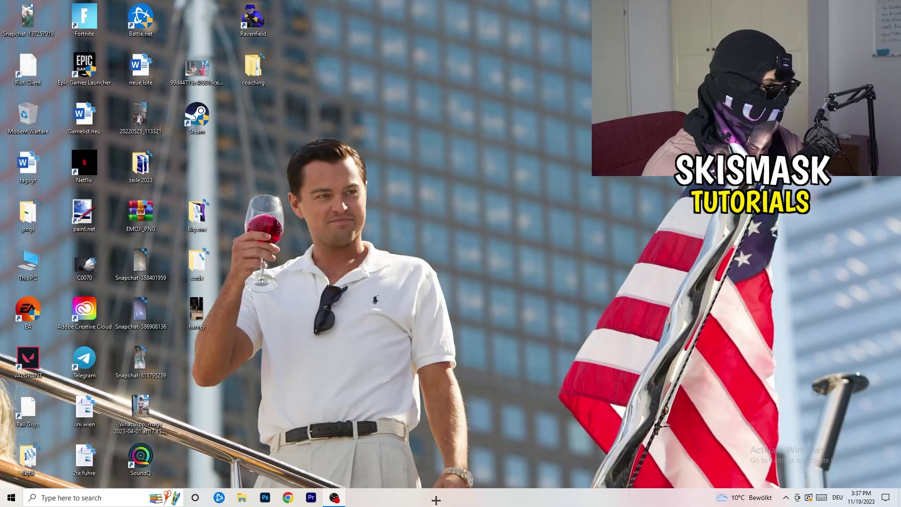
Step: Open Task Manager and try to end the Antimalware Service Executable background process
{"action": "right_click", "coordinate": [443, 498]}
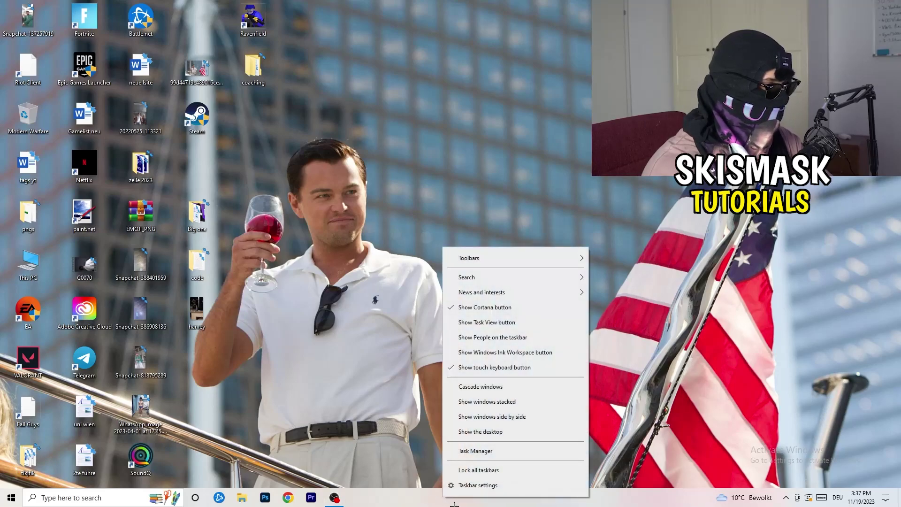
{"action": "left_click", "coordinate": [478, 450]}
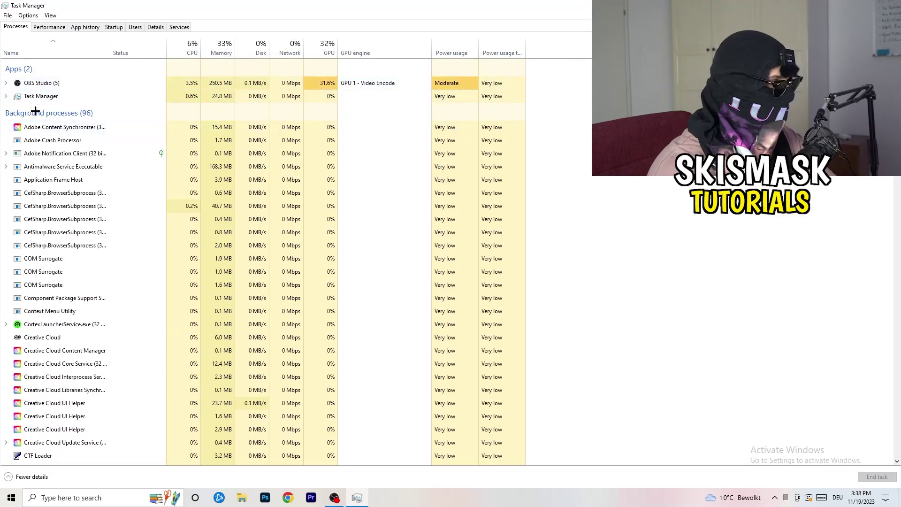
{"action": "right_click", "coordinate": [212, 166]}
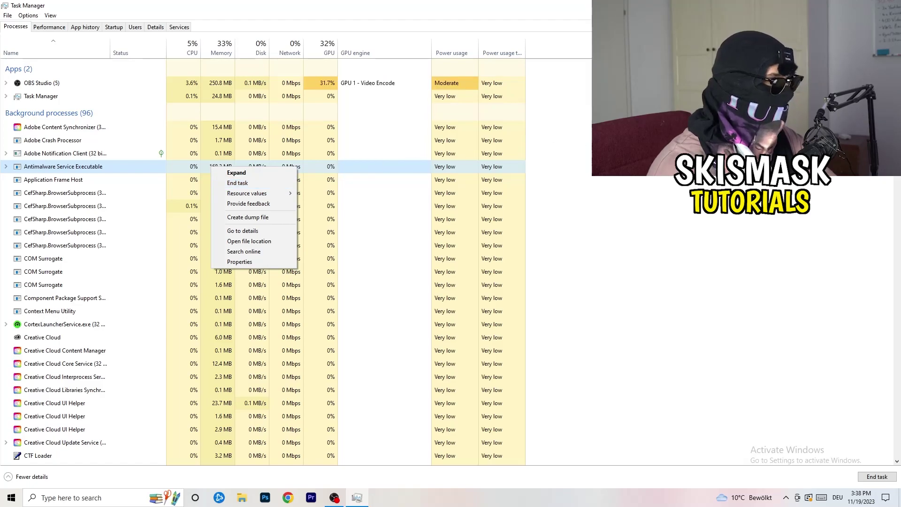
{"action": "left_click", "coordinate": [260, 182]}
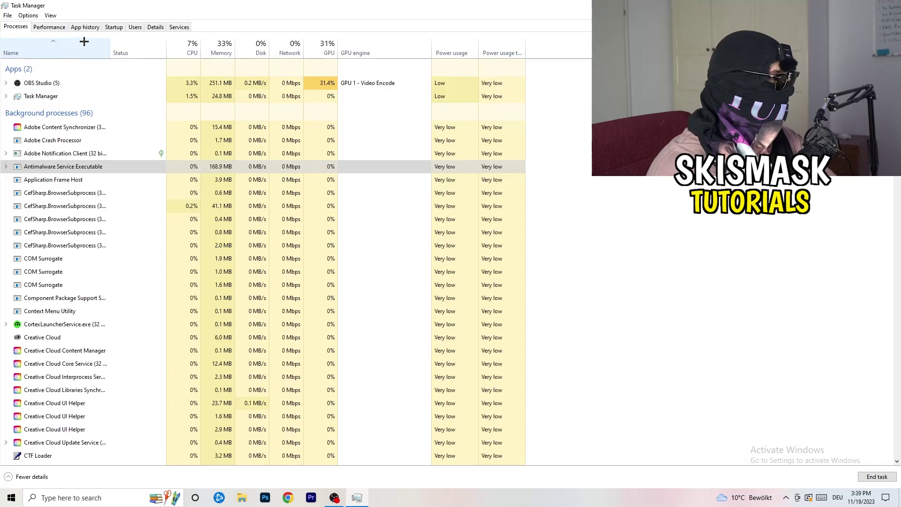
Step: Review the startup apps and the actions offered for Dropbox, EA and File Association Helper
{"action": "left_click", "coordinate": [114, 27]}
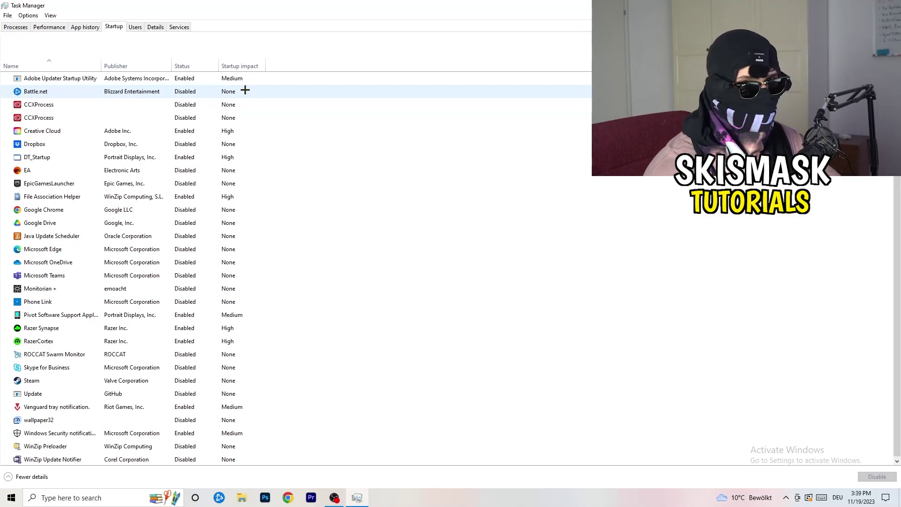
{"action": "right_click", "coordinate": [187, 144]}
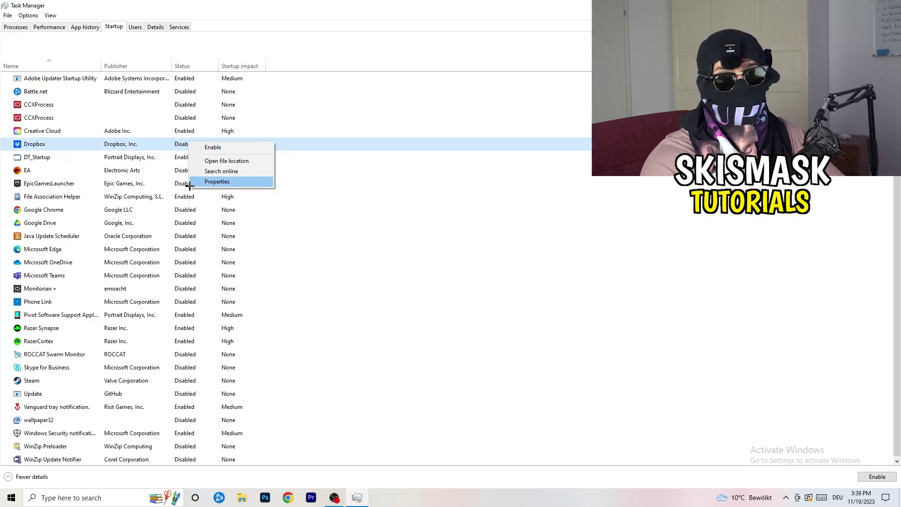
{"action": "right_click", "coordinate": [90, 172]}
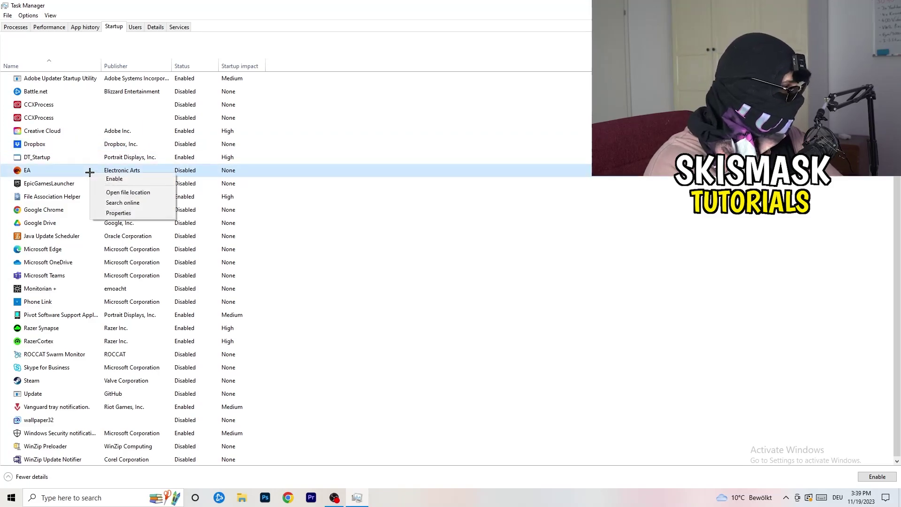
{"action": "left_click", "coordinate": [599, 247]}
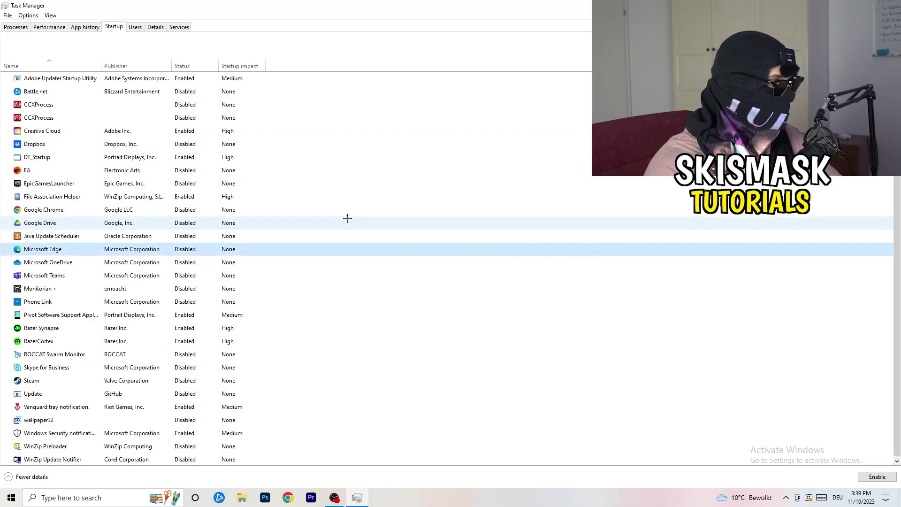
{"action": "right_click", "coordinate": [185, 199]}
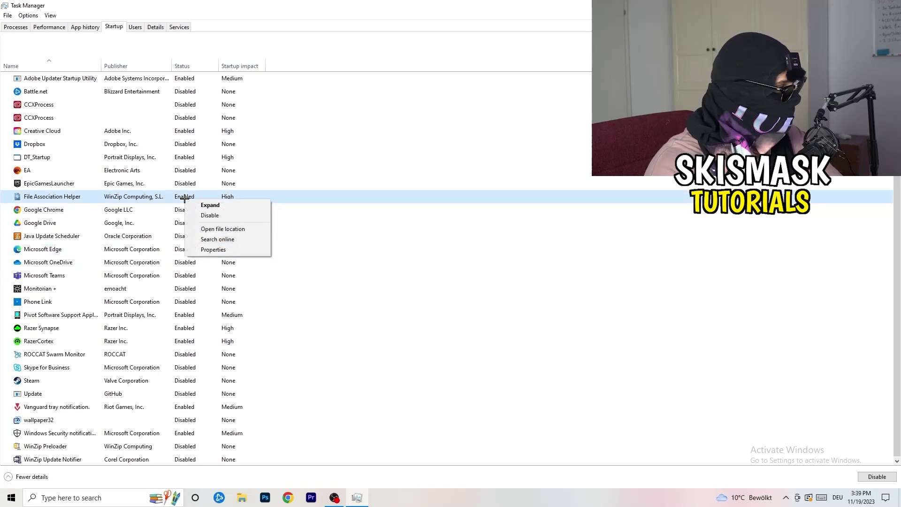
{"action": "left_click", "coordinate": [402, 235]}
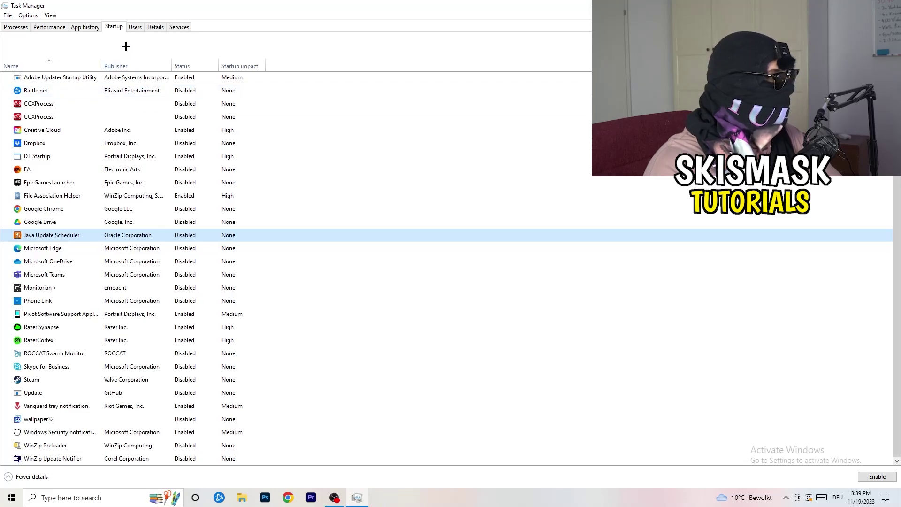
Step: Look over the performance graphs, then find the Dropbox crash handler in the process details and examine its priority options
{"action": "left_click", "coordinate": [50, 27]}
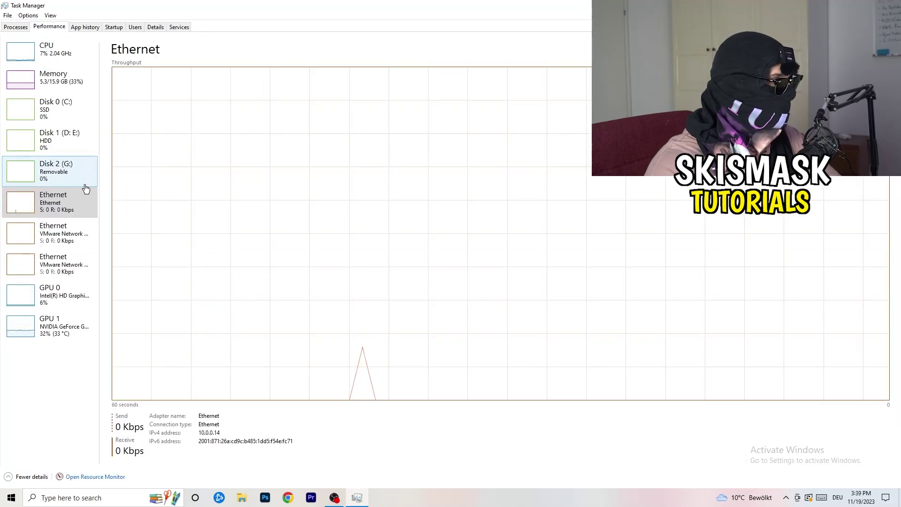
{"action": "left_click", "coordinate": [156, 27]}
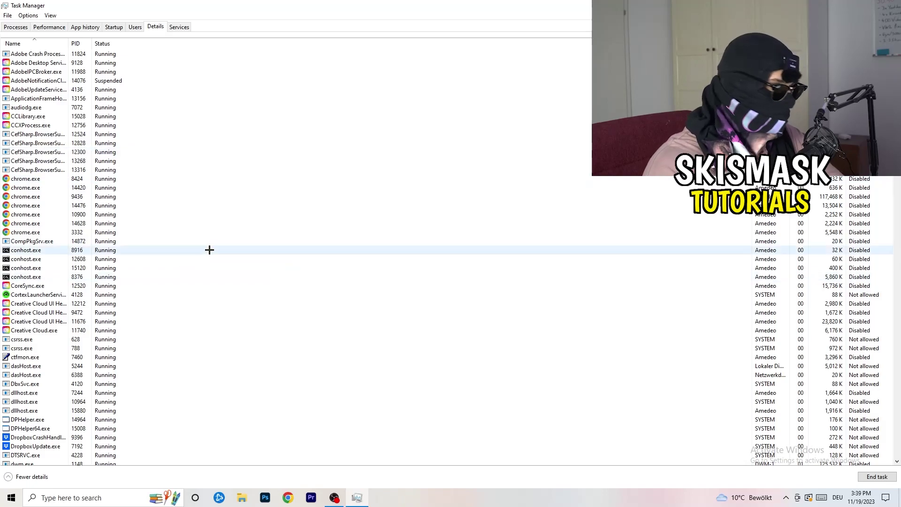
{"action": "scroll", "coordinate": [95, 241], "scroll_direction": "down", "scroll_amount": 6}
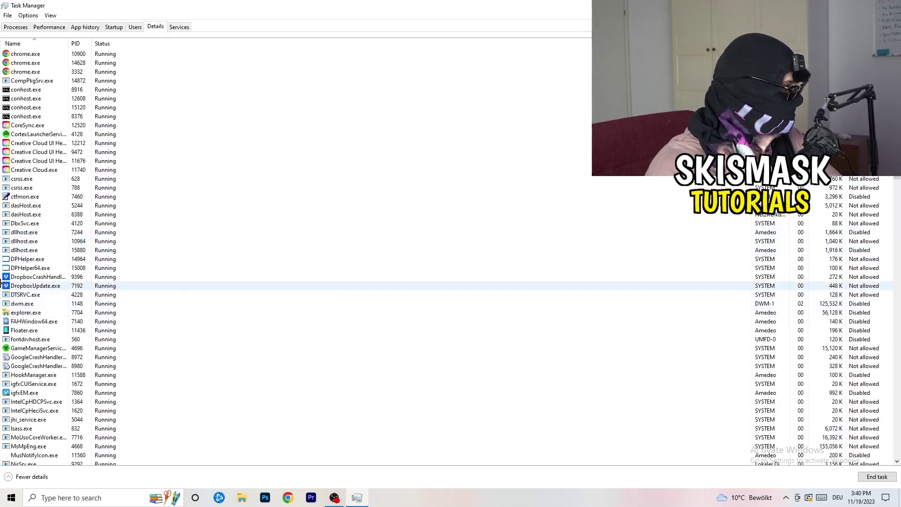
{"action": "right_click", "coordinate": [37, 278]}
{"action": "right_click", "coordinate": [76, 277]}
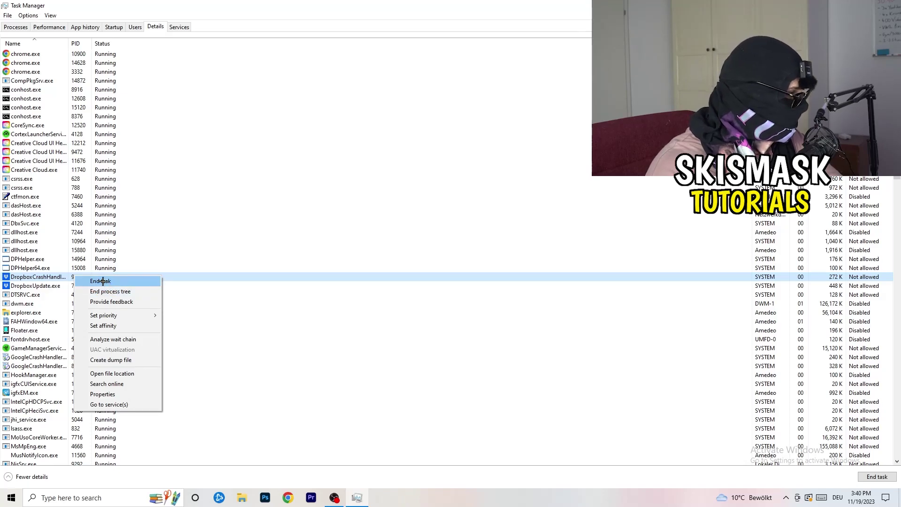
{"action": "right_click", "coordinate": [67, 277]}
{"action": "right_click", "coordinate": [69, 277]}
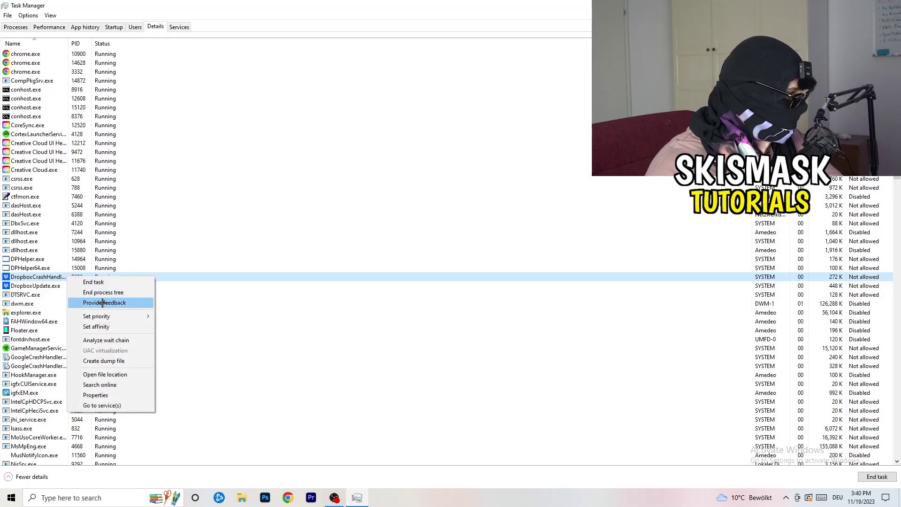
{"action": "mouse_move", "coordinate": [108, 317]}
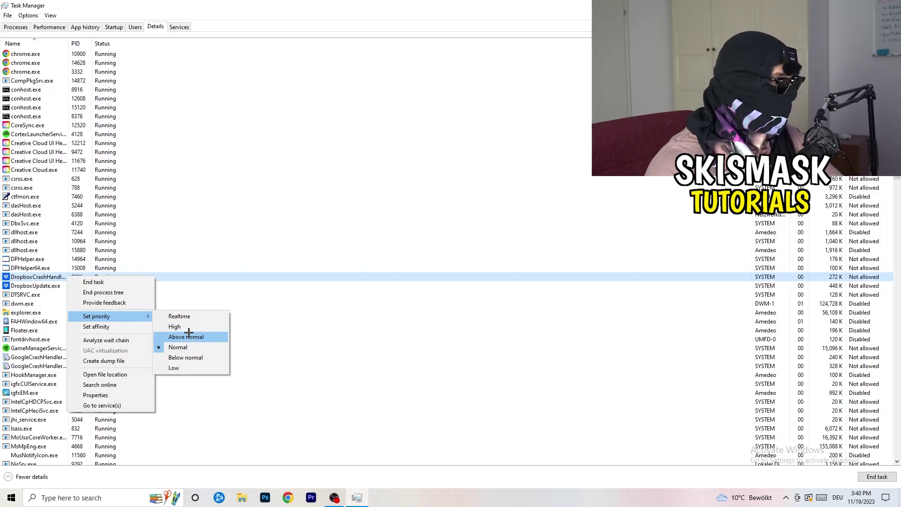
{"action": "left_click", "coordinate": [439, 12]}
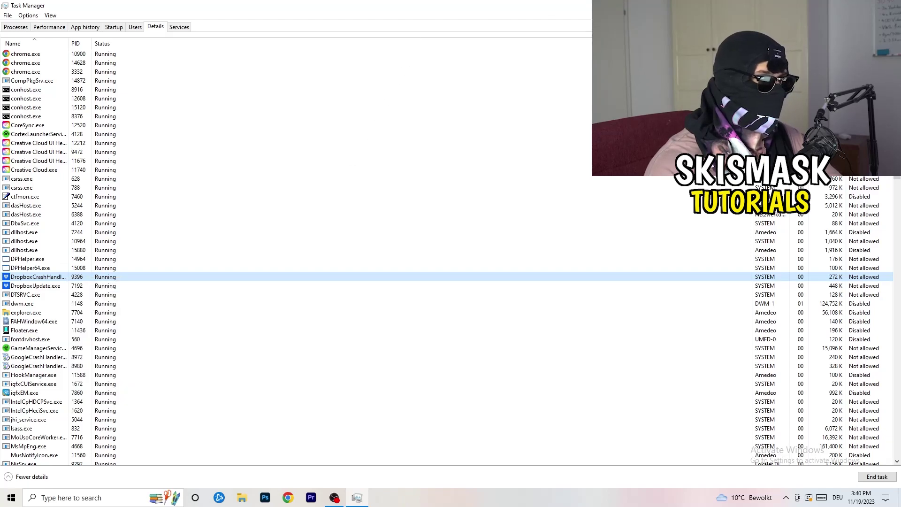
Step: Close Task Manager and open the System display page in Windows Settings
{"action": "left_click", "coordinate": [890, 5]}
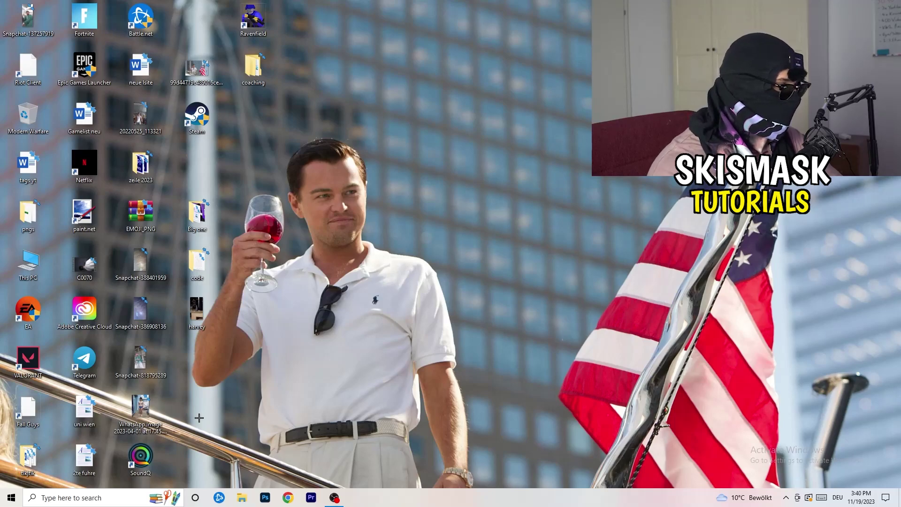
{"action": "left_click", "coordinate": [11, 498]}
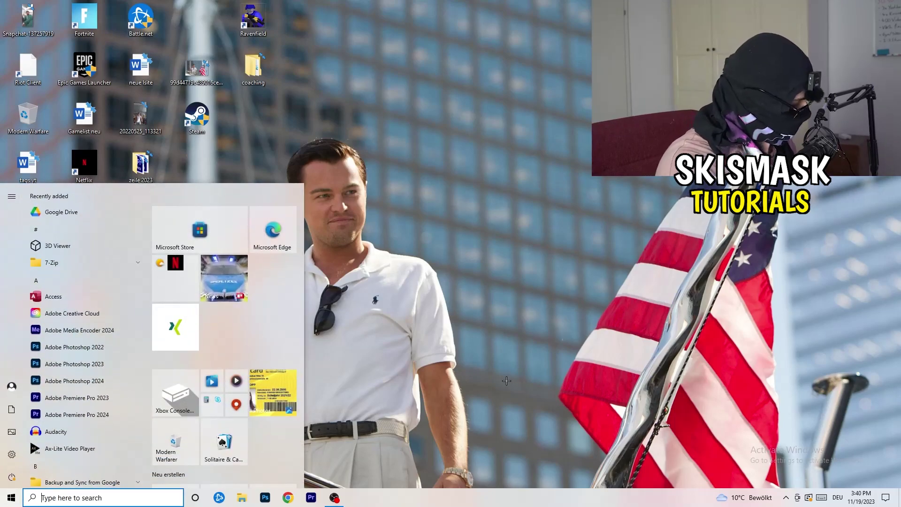
{"action": "type", "text": "sett"}
{"action": "key", "text": "Return"}
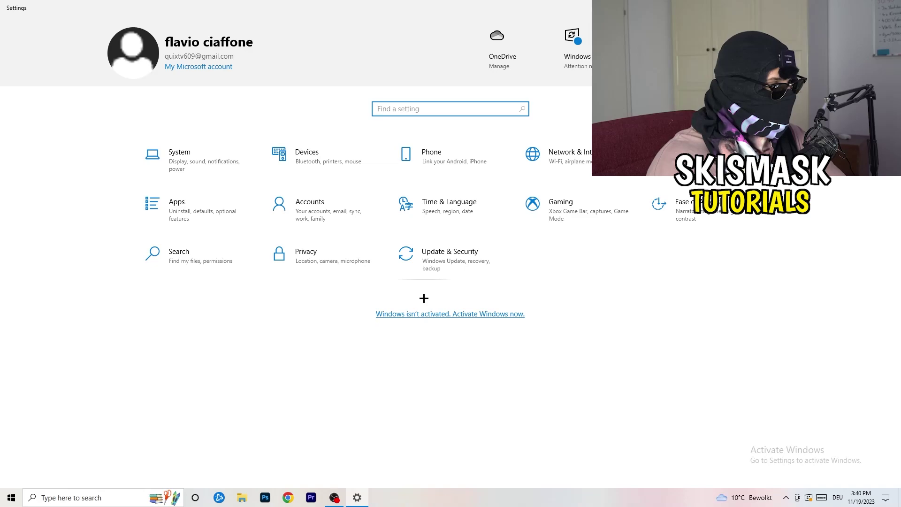
{"action": "left_click", "coordinate": [205, 168]}
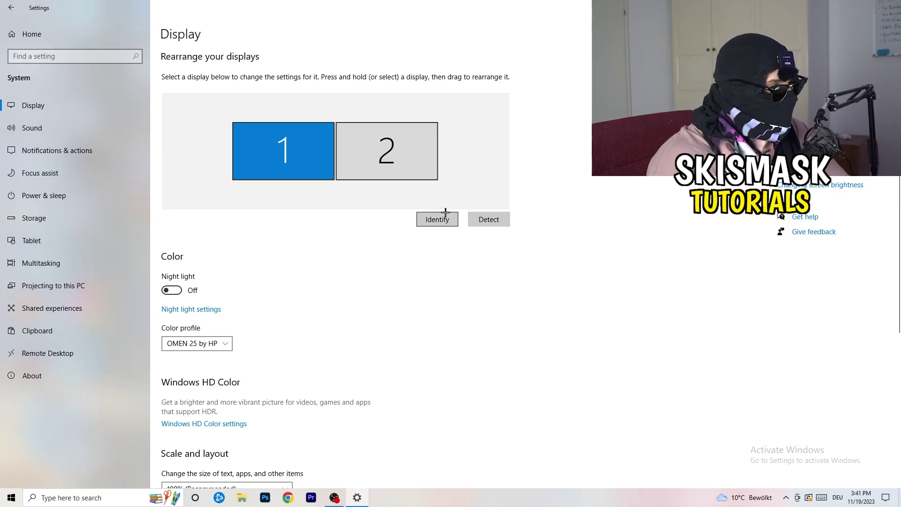
Step: Examine the scaling and display resolution options for display 1
{"action": "scroll", "coordinate": [318, 258], "scroll_direction": "down", "scroll_amount": 2}
{"action": "scroll", "coordinate": [318, 258], "scroll_direction": "up", "scroll_amount": 2}
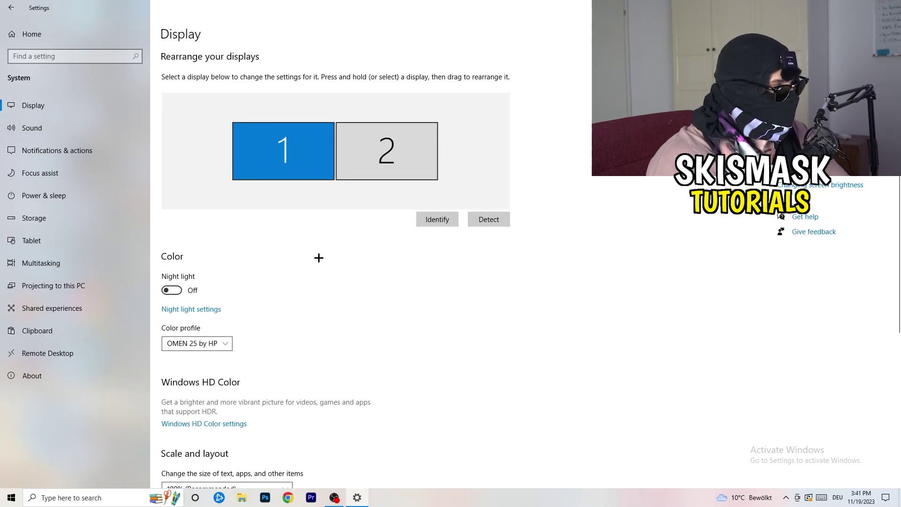
{"action": "scroll", "coordinate": [319, 258], "scroll_direction": "down", "scroll_amount": 5}
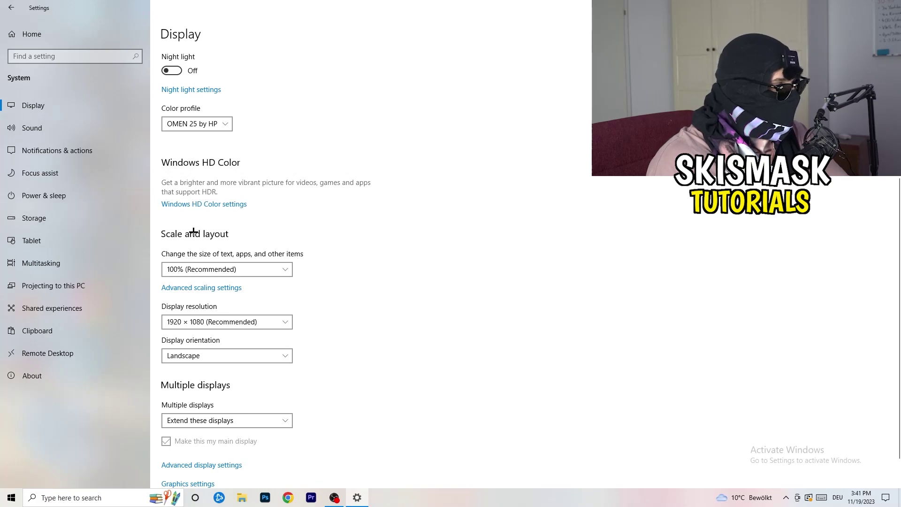
{"action": "left_click", "coordinate": [278, 267]}
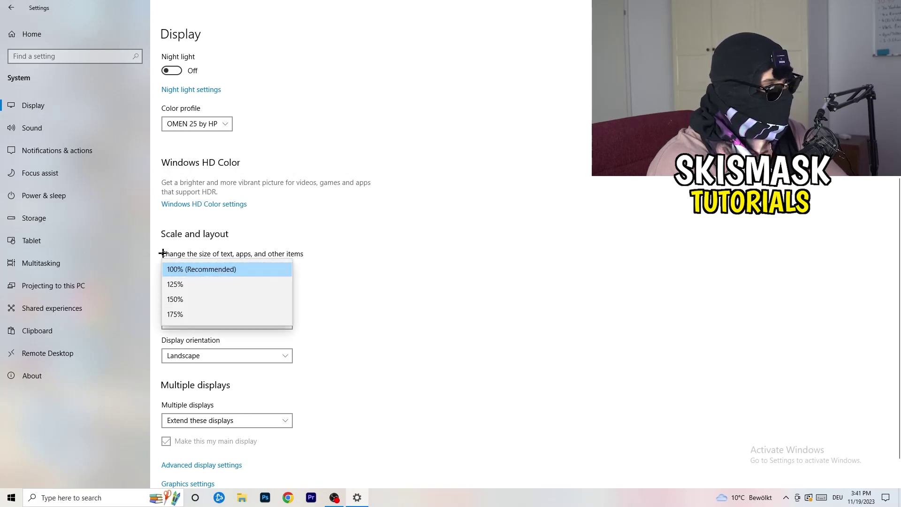
{"action": "left_click", "coordinate": [319, 252]}
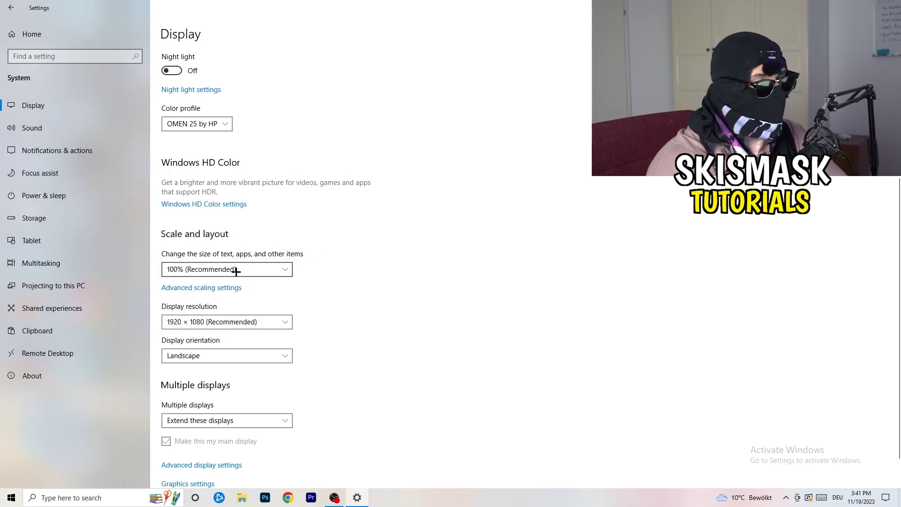
{"action": "scroll", "coordinate": [248, 274], "scroll_direction": "down", "scroll_amount": 1}
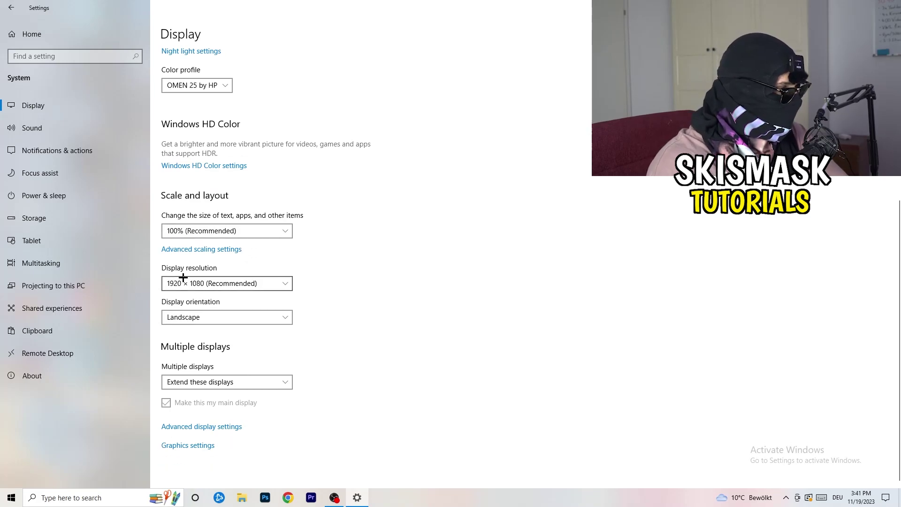
{"action": "key", "text": "alt+Down"}
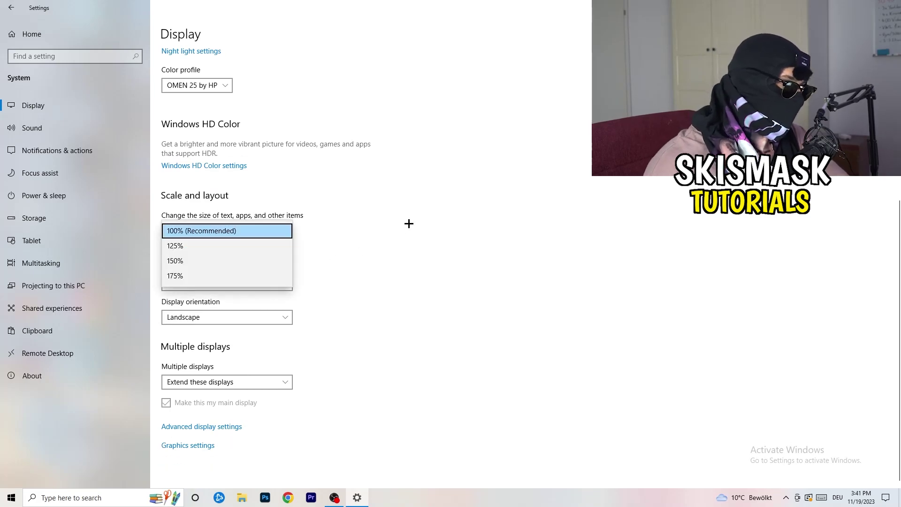
{"action": "key", "text": "Escape"}
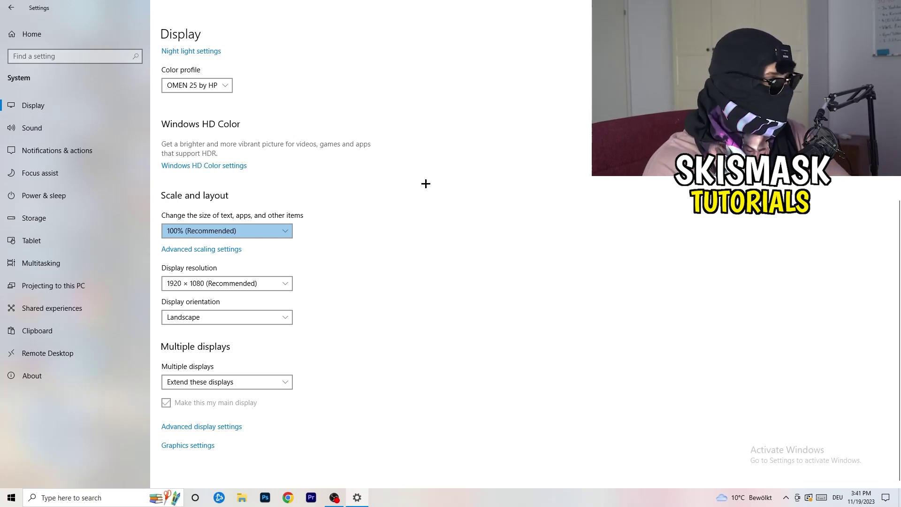
{"action": "left_click", "coordinate": [290, 284]}
{"action": "left_click", "coordinate": [326, 266]}
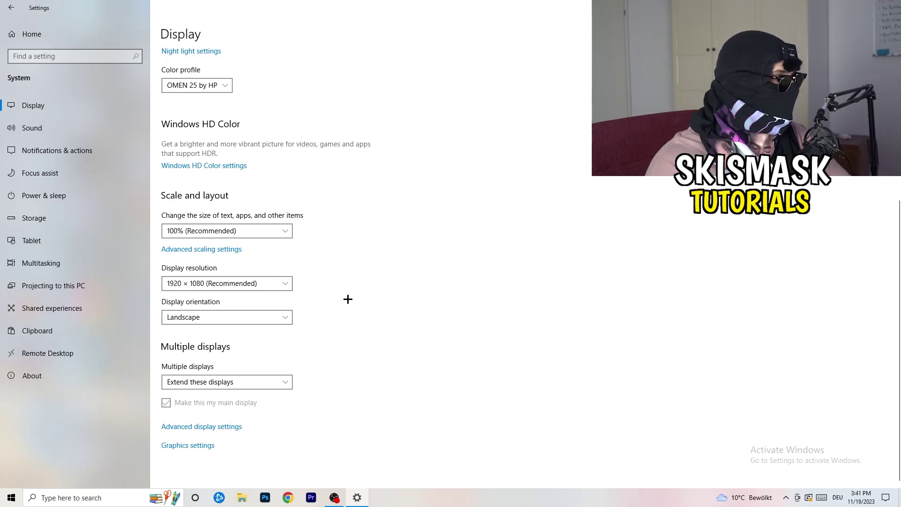
Step: In the Storage Sense configuration, turn off deleting temporary files that apps aren't using, then return to the Storage page
{"action": "left_click", "coordinate": [66, 211]}
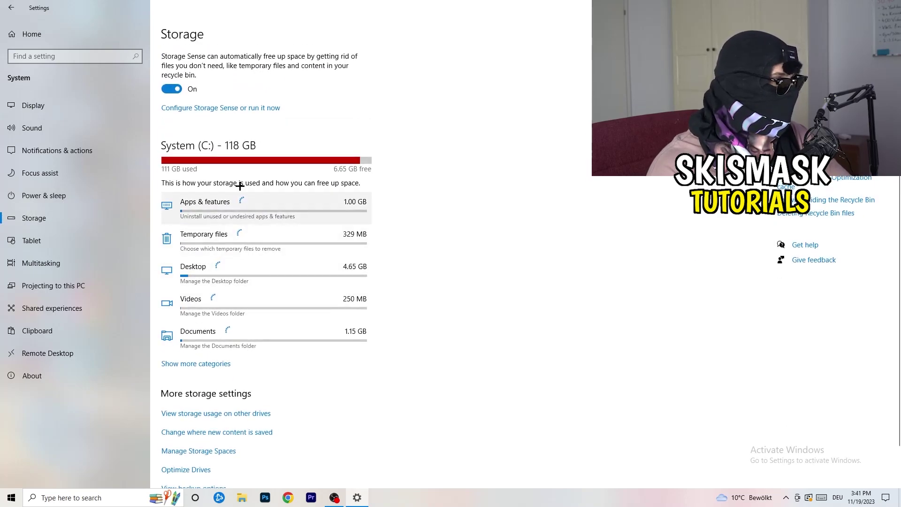
{"action": "left_click", "coordinate": [195, 109]}
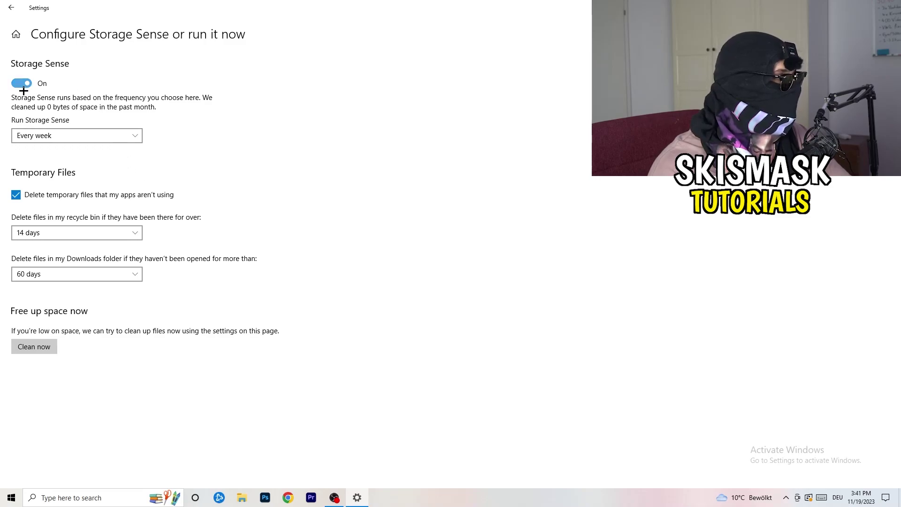
{"action": "left_click", "coordinate": [35, 134]}
{"action": "left_click", "coordinate": [200, 119]}
{"action": "left_click", "coordinate": [148, 197]}
{"action": "left_click", "coordinate": [56, 229]}
{"action": "left_click", "coordinate": [265, 298]}
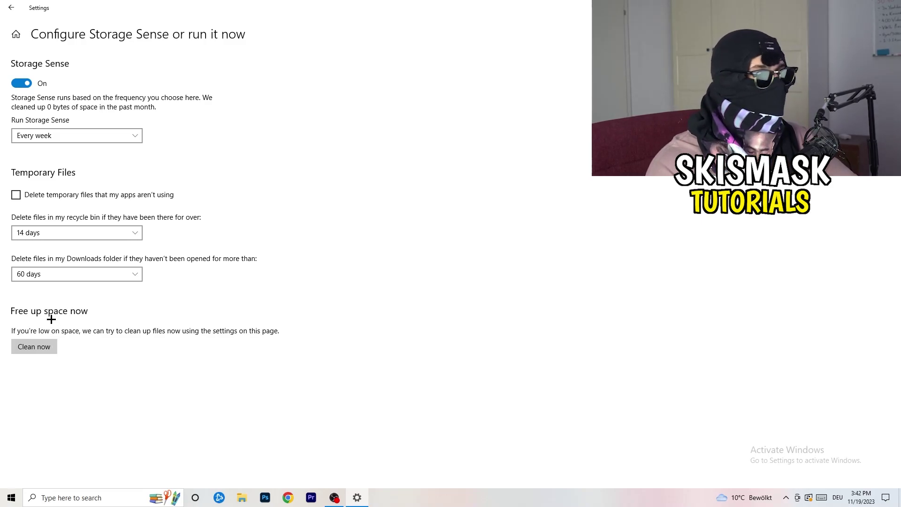
{"action": "left_click", "coordinate": [2, 9]}
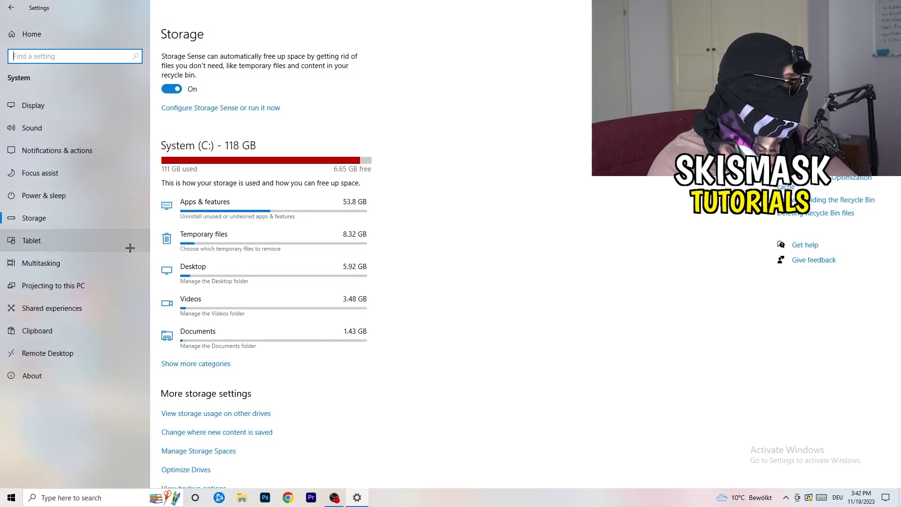
Step: Open Power Options from the Power & sleep settings and view the preferred and additional power plans
{"action": "left_click", "coordinate": [105, 202]}
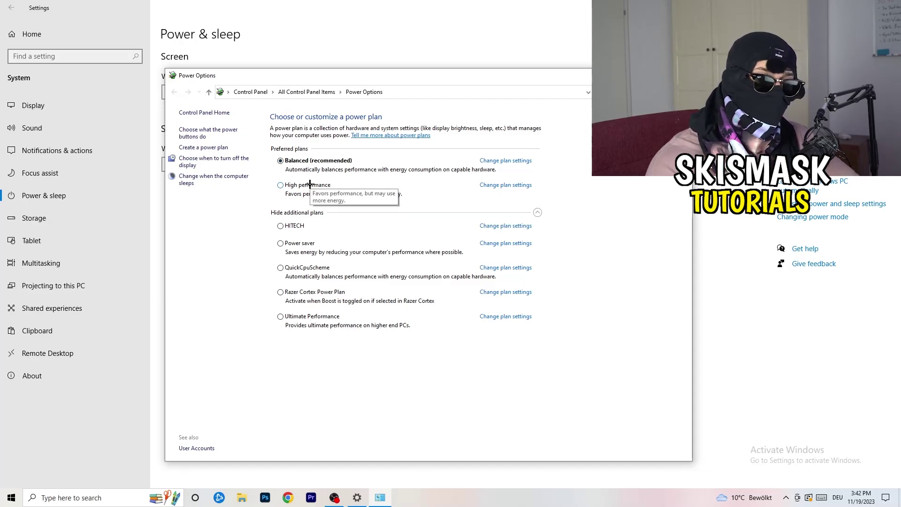
{"action": "left_click", "coordinate": [314, 214]}
{"action": "left_click", "coordinate": [537, 212]}
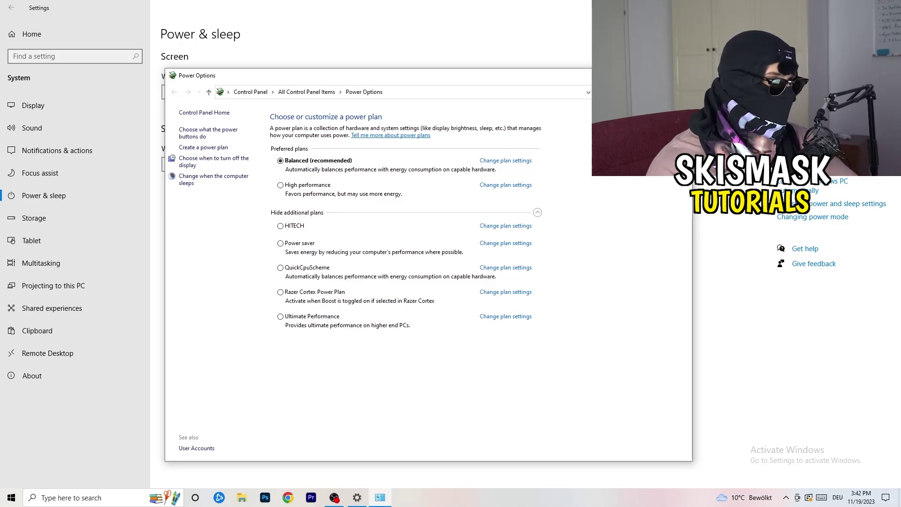
Step: Close Power Options and Settings, and open the compatibility properties of the Steam desktop shortcut
{"action": "key", "text": "alt+F4"}
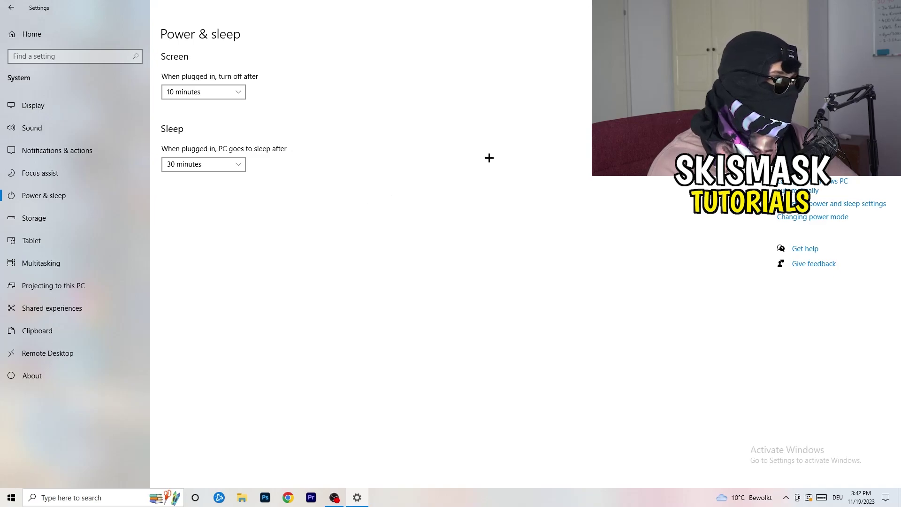
{"action": "key", "text": "alt+F4"}
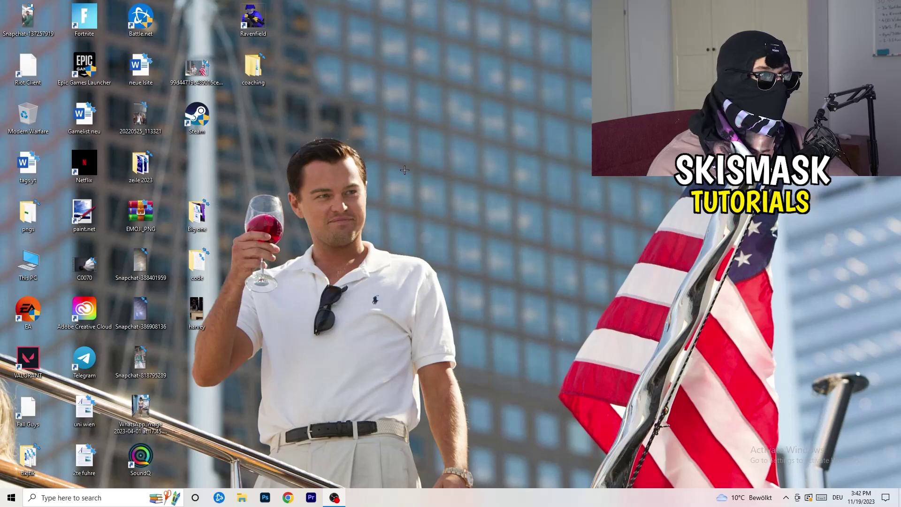
{"action": "left_click_drag", "start_coordinate": [198, 117], "coordinate": [479, 167]}
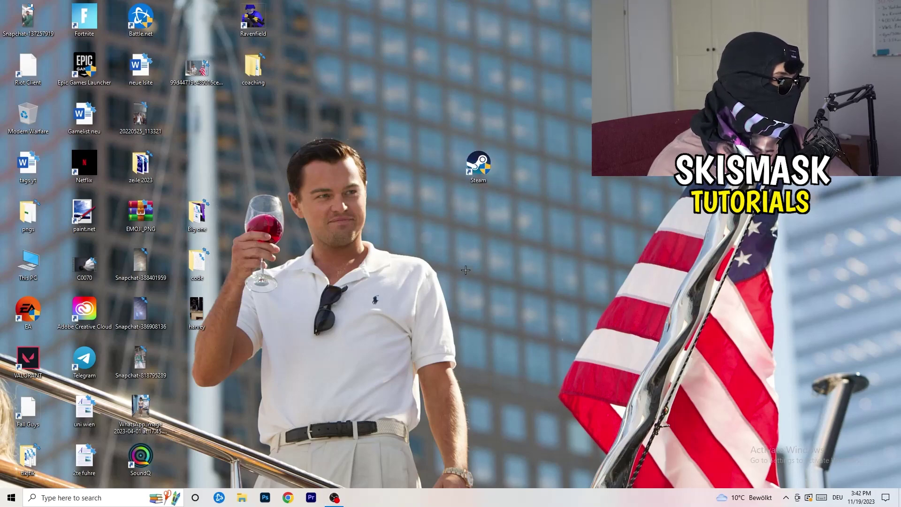
{"action": "right_click", "coordinate": [472, 168]}
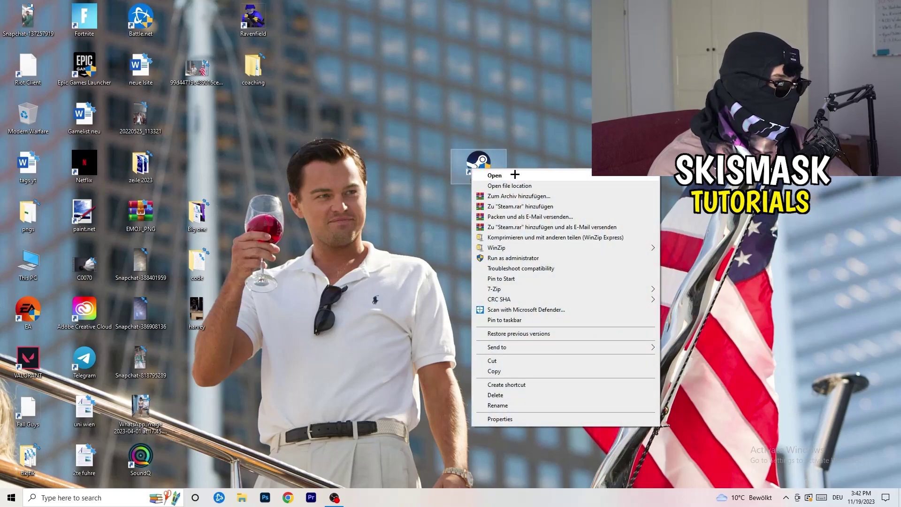
{"action": "left_click", "coordinate": [515, 419]}
{"action": "left_click_drag", "start_coordinate": [528, 165], "coordinate": [436, 133]}
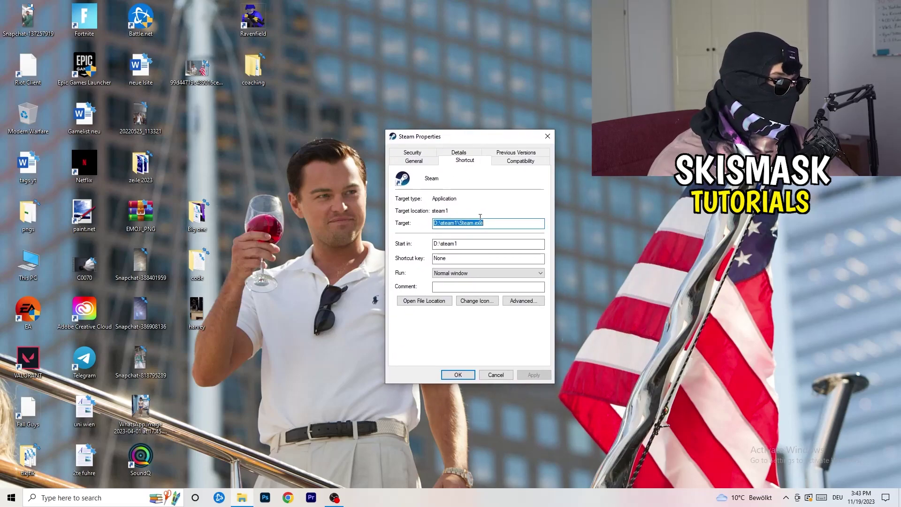
{"action": "left_click", "coordinate": [532, 162]}
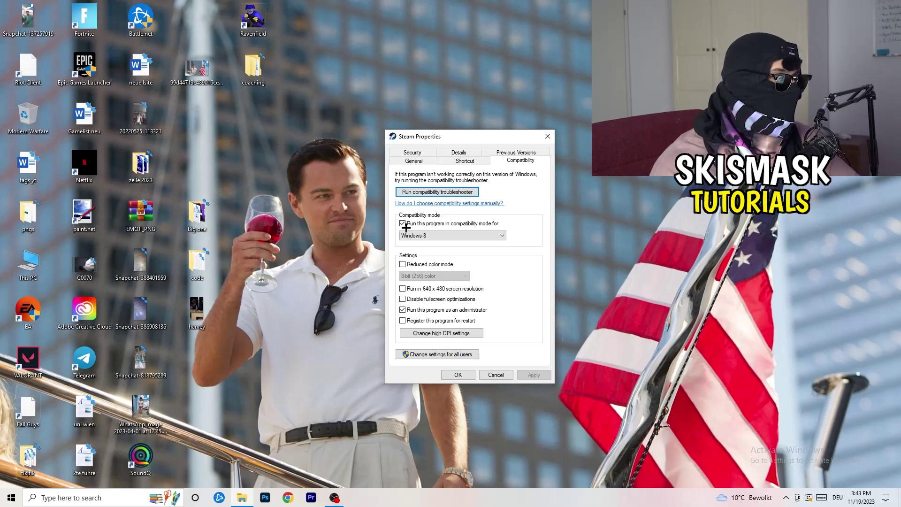
Step: Set Steam to run in compatibility mode for Windows 8, then apply and close its properties
{"action": "left_click", "coordinate": [478, 222]}
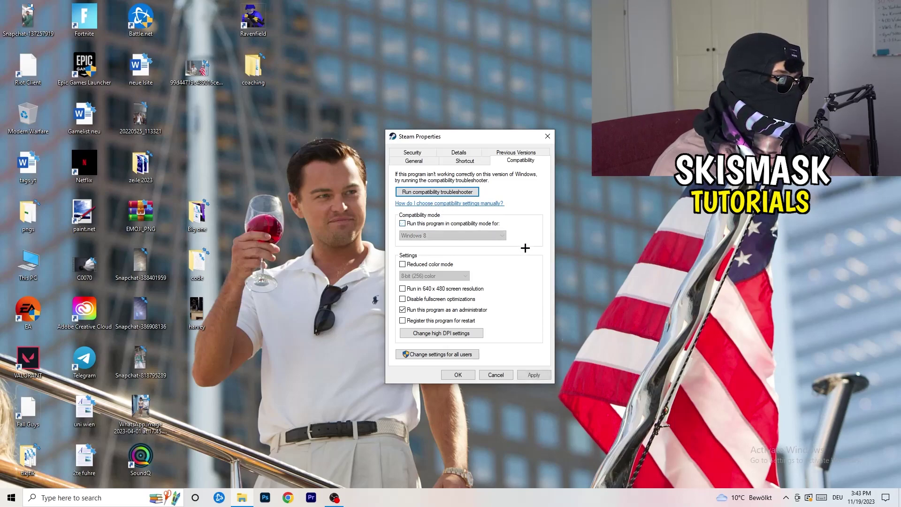
{"action": "left_click", "coordinate": [402, 224]}
{"action": "left_click", "coordinate": [439, 236]}
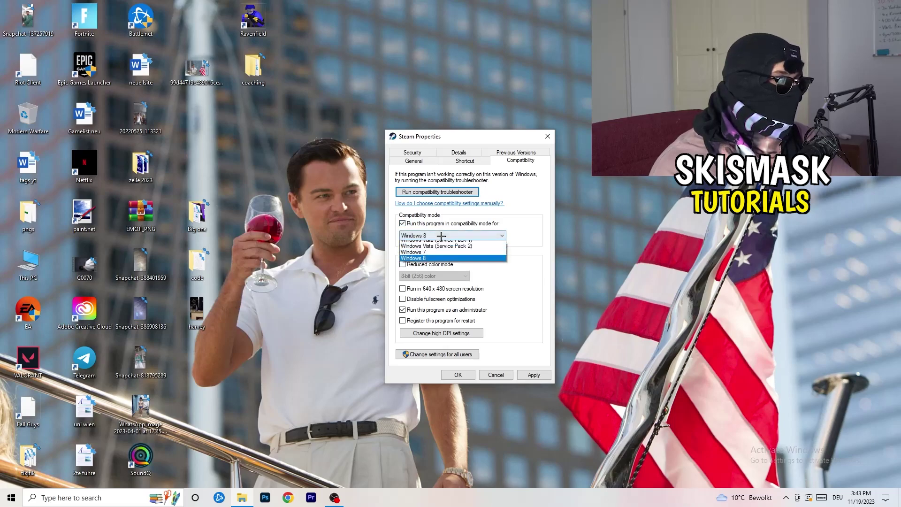
{"action": "left_click", "coordinate": [524, 273]}
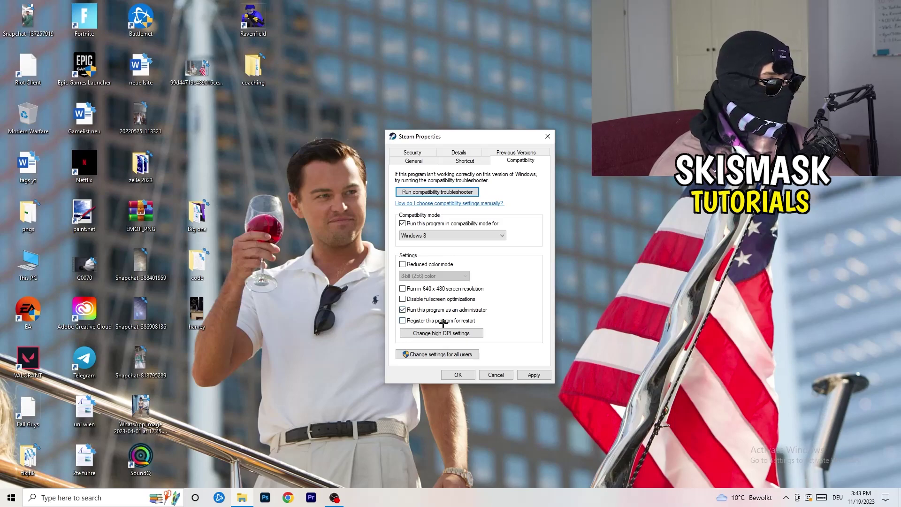
{"action": "left_click", "coordinate": [534, 374]}
{"action": "left_click", "coordinate": [458, 374]}
Step: Move the Steam shortcut back to its original place among the other desktop icons
{"action": "left_click_drag", "start_coordinate": [473, 160], "coordinate": [436, 176]}
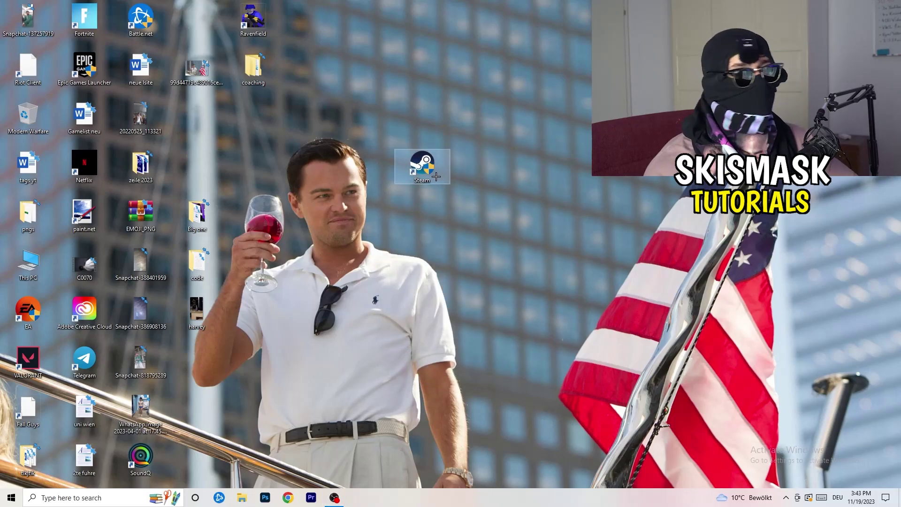
{"action": "left_click_drag", "start_coordinate": [436, 176], "coordinate": [549, 177]}
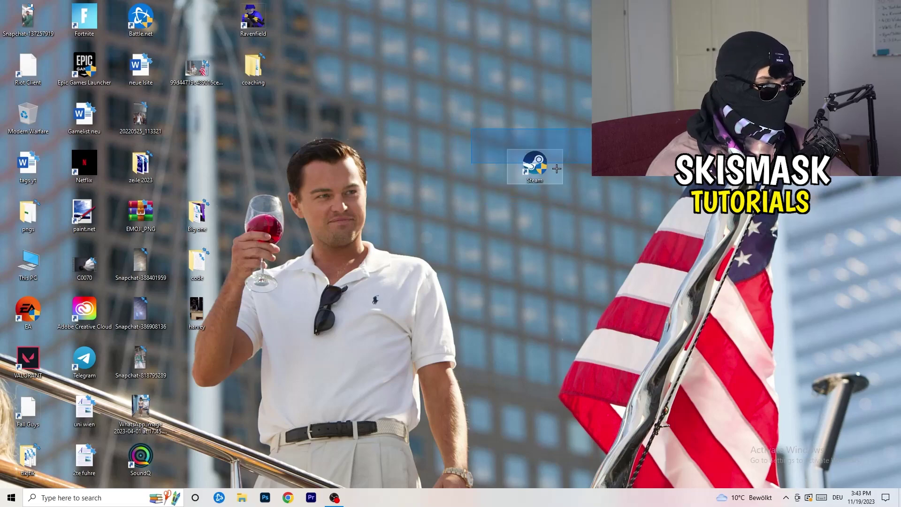
{"action": "left_click", "coordinate": [546, 288]}
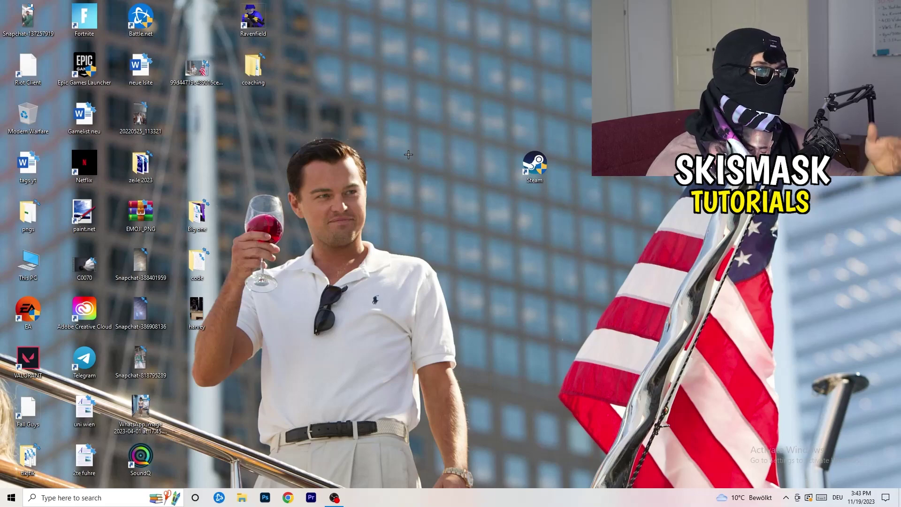
{"action": "right_click", "coordinate": [534, 165]}
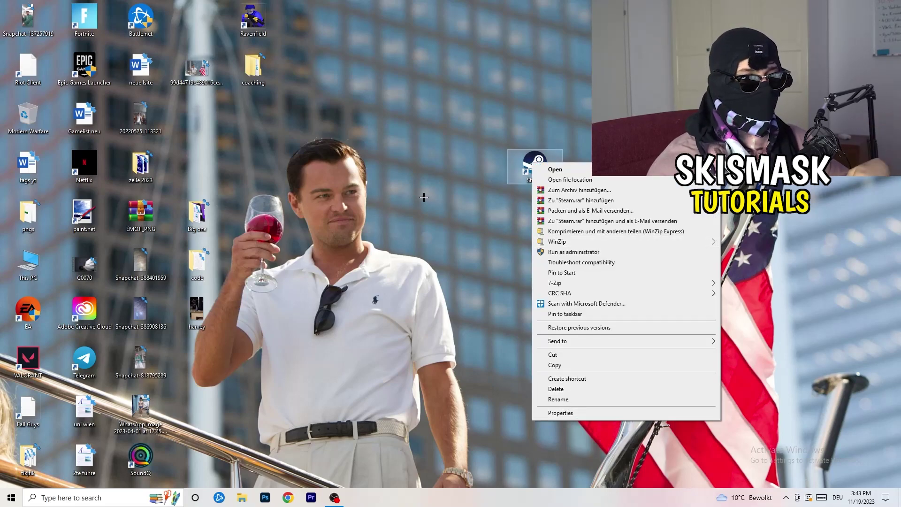
{"action": "left_click", "coordinate": [437, 213]}
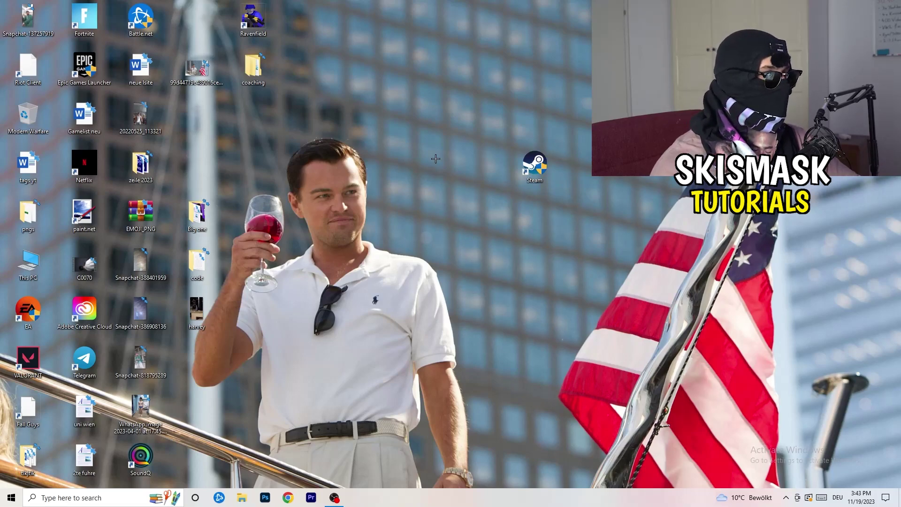
{"action": "left_click_drag", "start_coordinate": [535, 165], "coordinate": [202, 119]}
{"action": "left_click", "coordinate": [368, 108]}
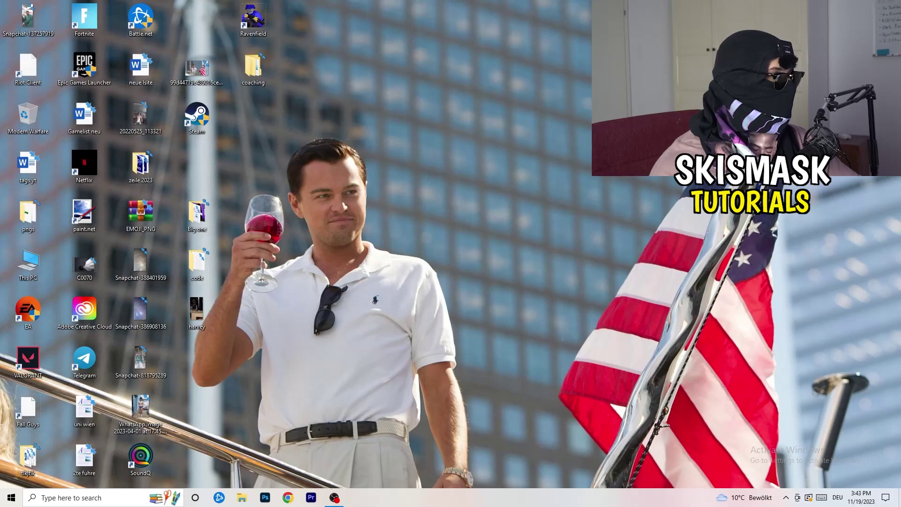
Step: Open the Gaming section of Windows Settings and view the Xbox Game Bar options
{"action": "left_click", "coordinate": [11, 497]}
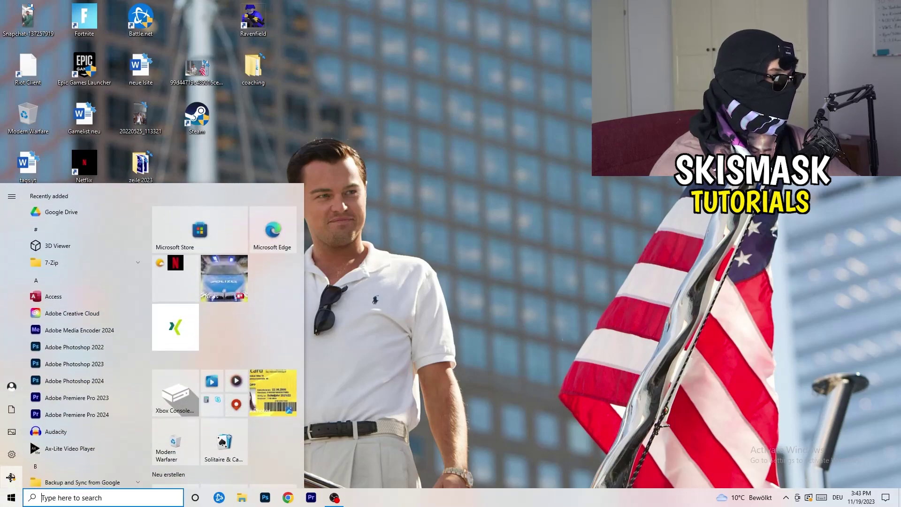
{"action": "left_click", "coordinate": [12, 455]}
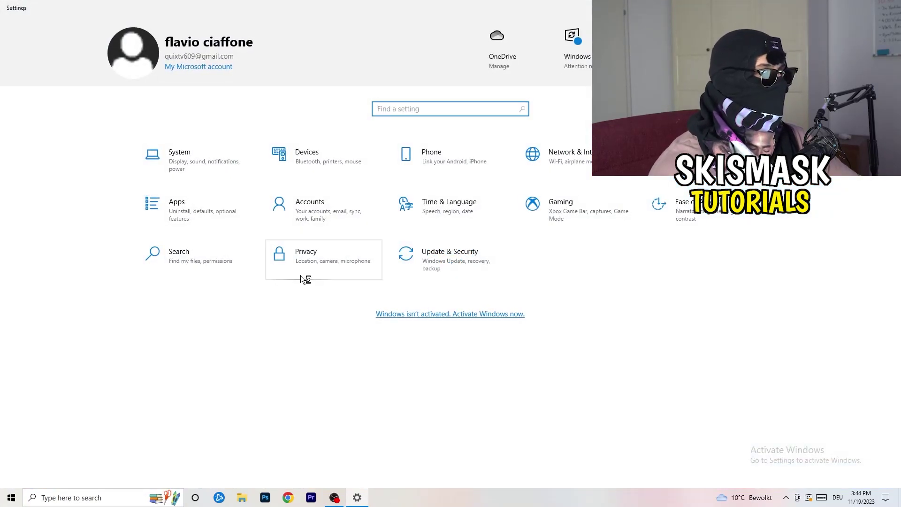
{"action": "left_click", "coordinate": [528, 204]}
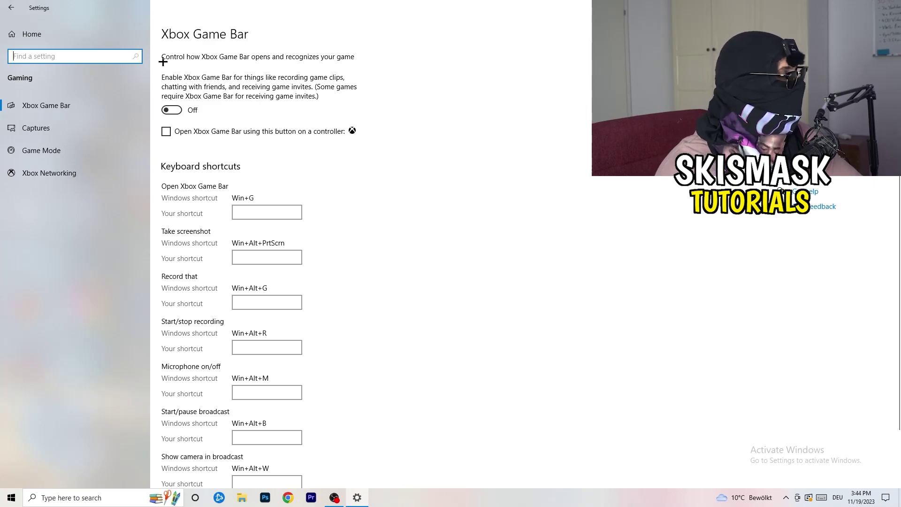
Step: Review the background recording, audio and video options for Captures, then check the Game Mode setting
{"action": "left_click", "coordinate": [87, 133]}
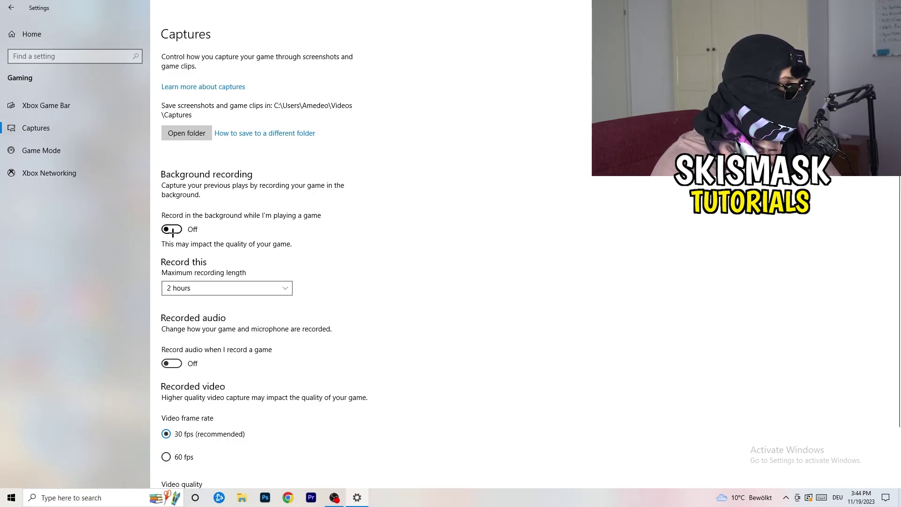
{"action": "scroll", "coordinate": [211, 281], "scroll_direction": "down", "scroll_amount": 2}
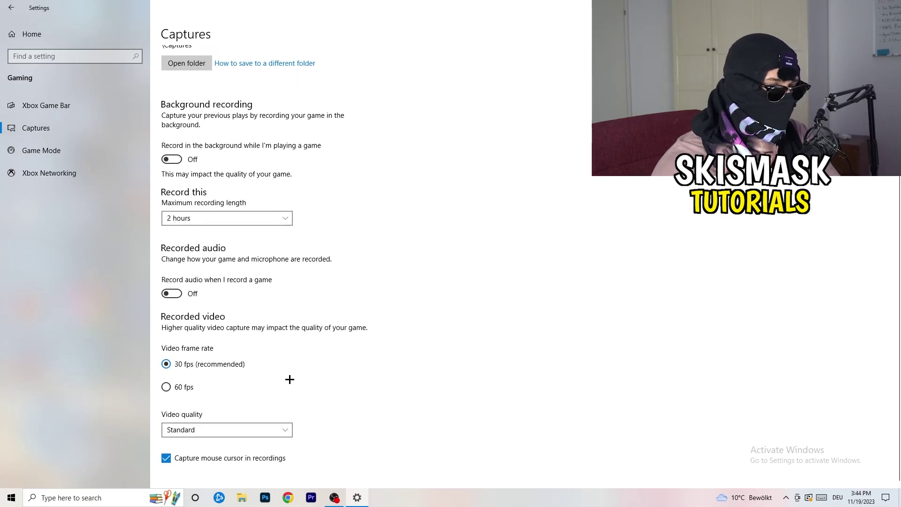
{"action": "scroll", "coordinate": [290, 380], "scroll_direction": "up", "scroll_amount": 2}
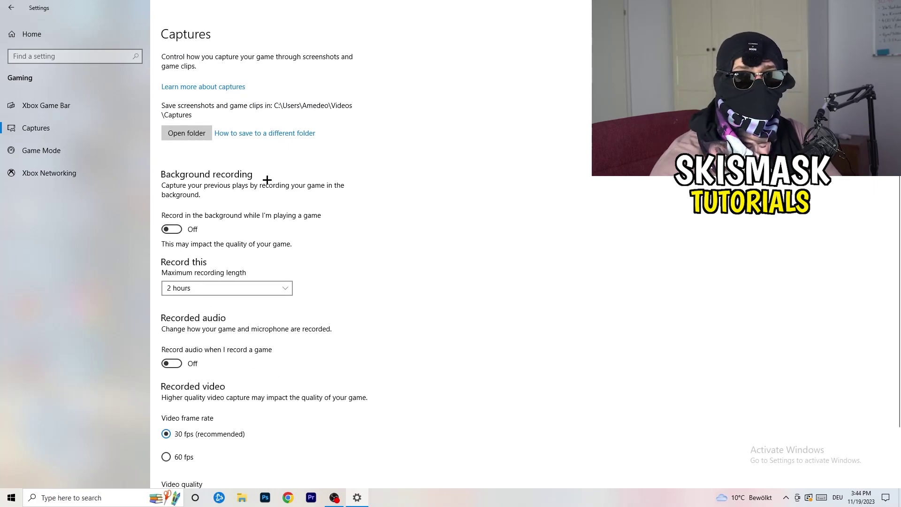
{"action": "left_click", "coordinate": [42, 150]}
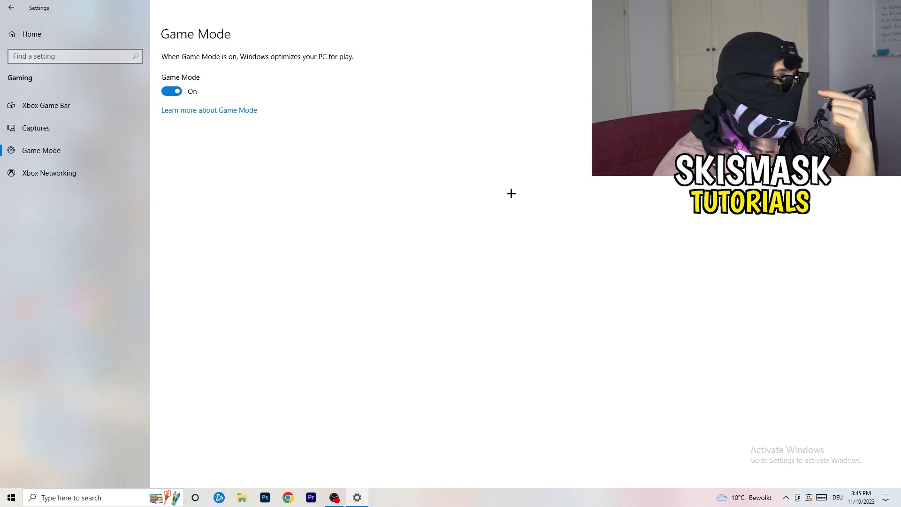
Step: Check the Windows Update page under Update & Security, and close Settings
{"action": "left_click", "coordinate": [9, 5]}
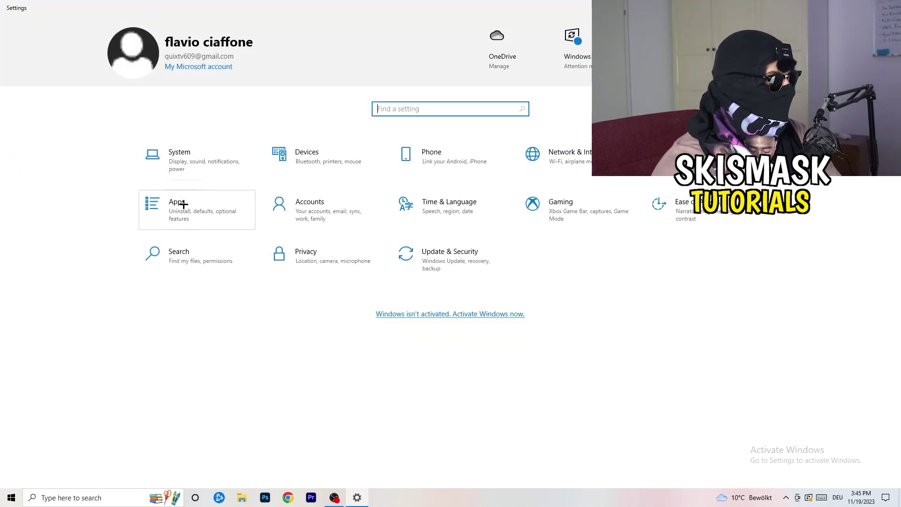
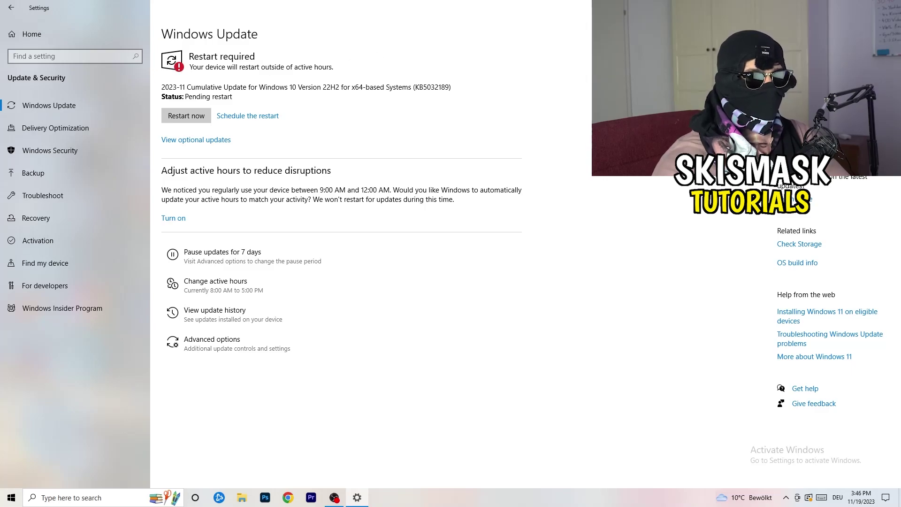
{"action": "key", "text": "alt+F4"}
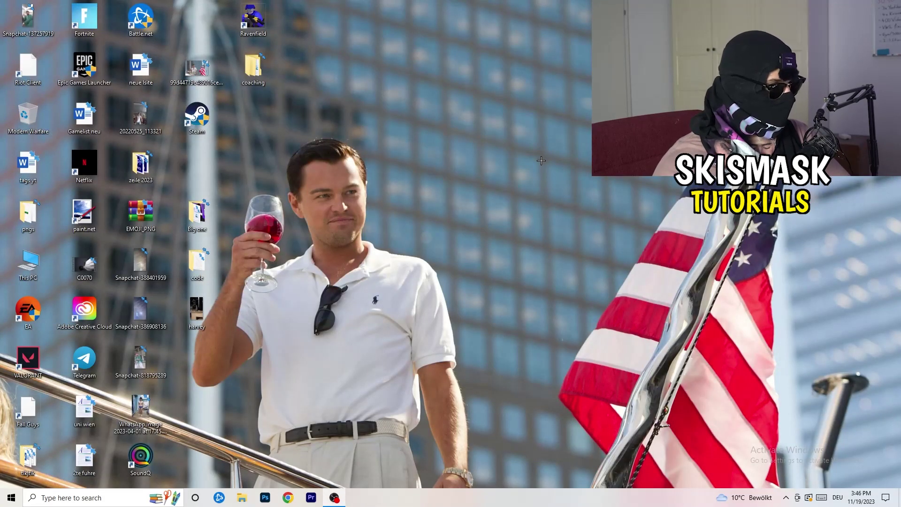